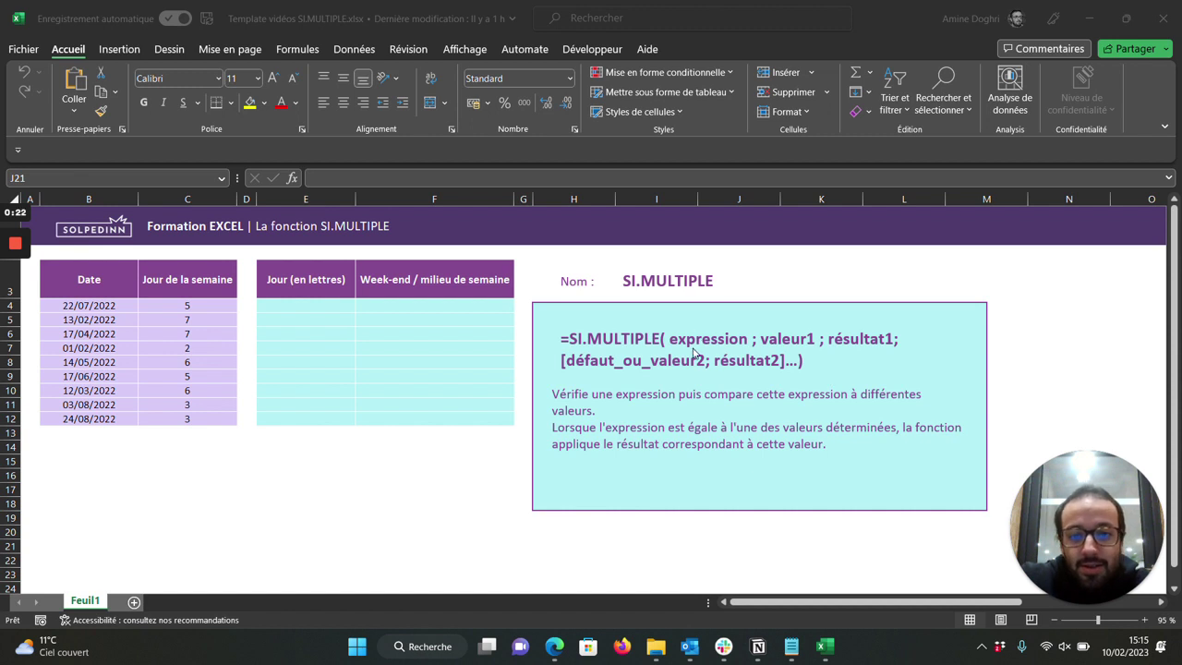
Switch to the Excel workbook and select cell E4 for the day-name formula
key(alt+Tab)
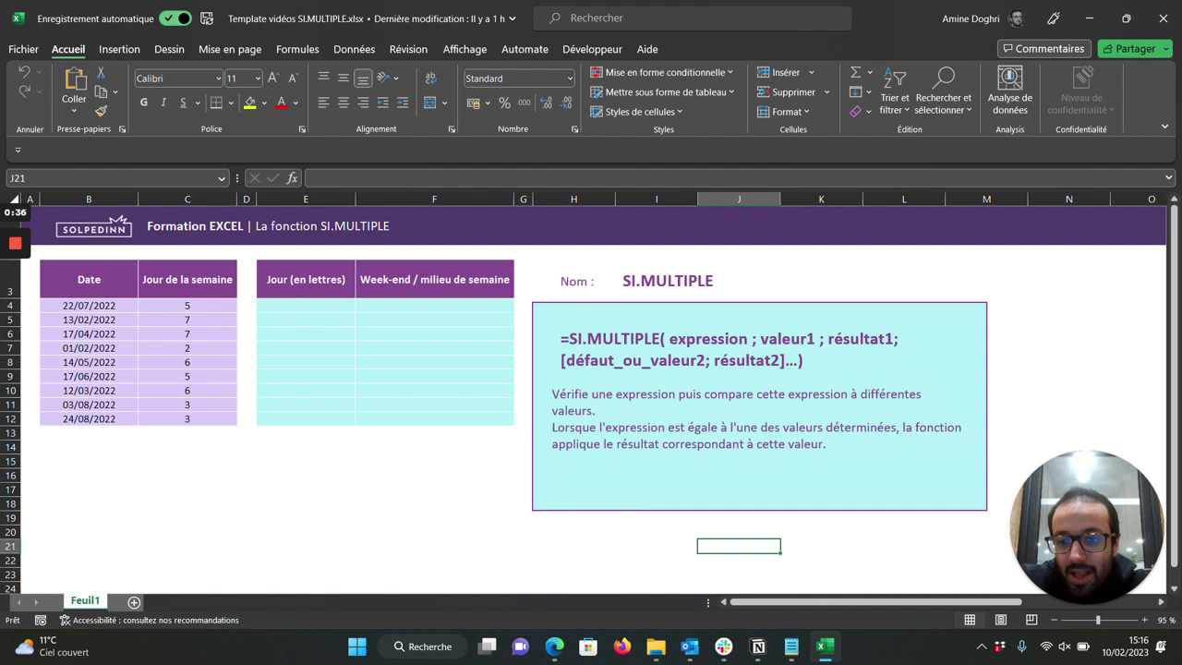
click(306, 304)
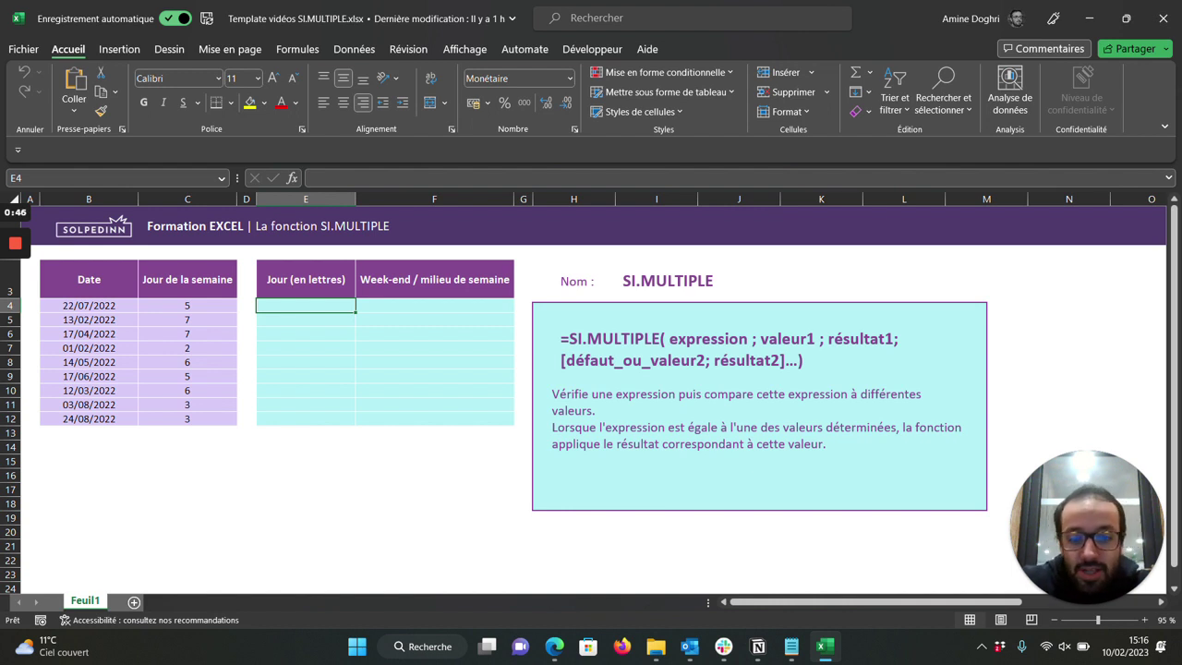
click(434, 304)
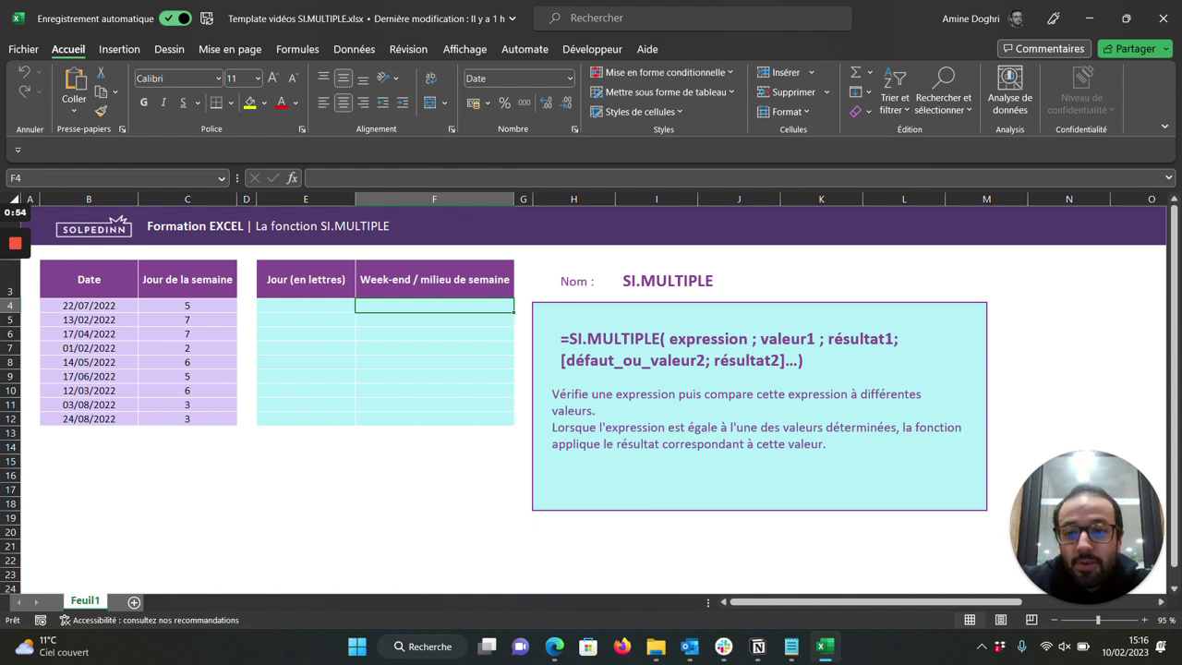
click(305, 304)
Enter =SI.MULTIPLE(C4;1;"Lundi";…;7;"Dimanche") in E4 so it shows Vendredi
text(=)
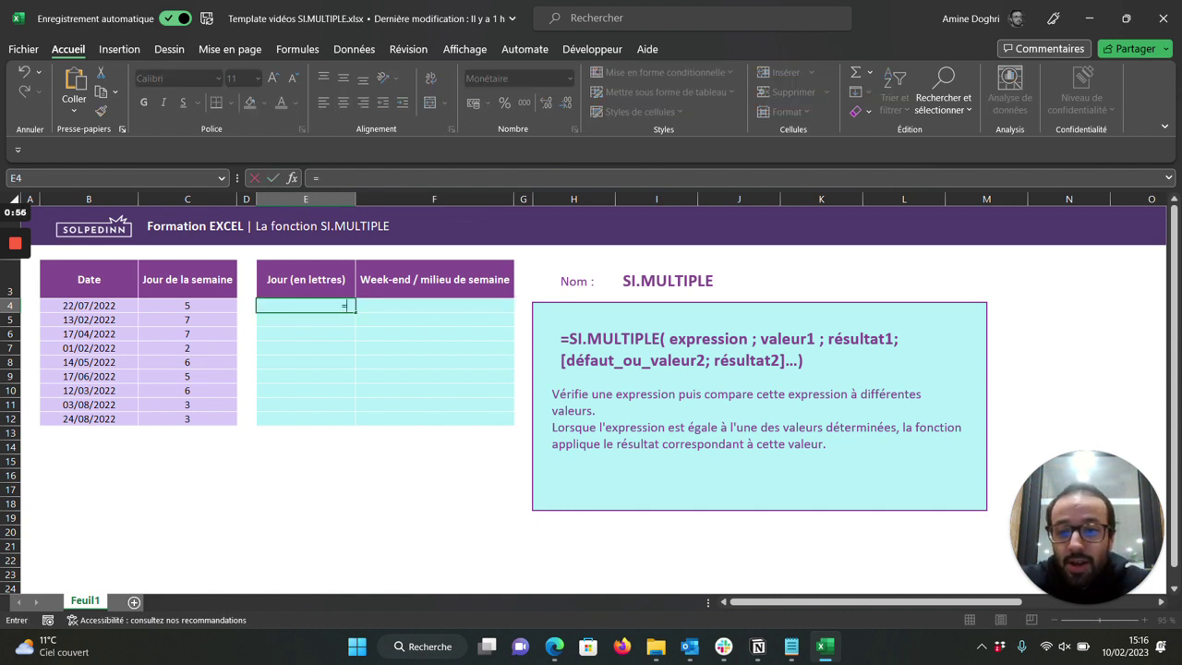
text(SI.)
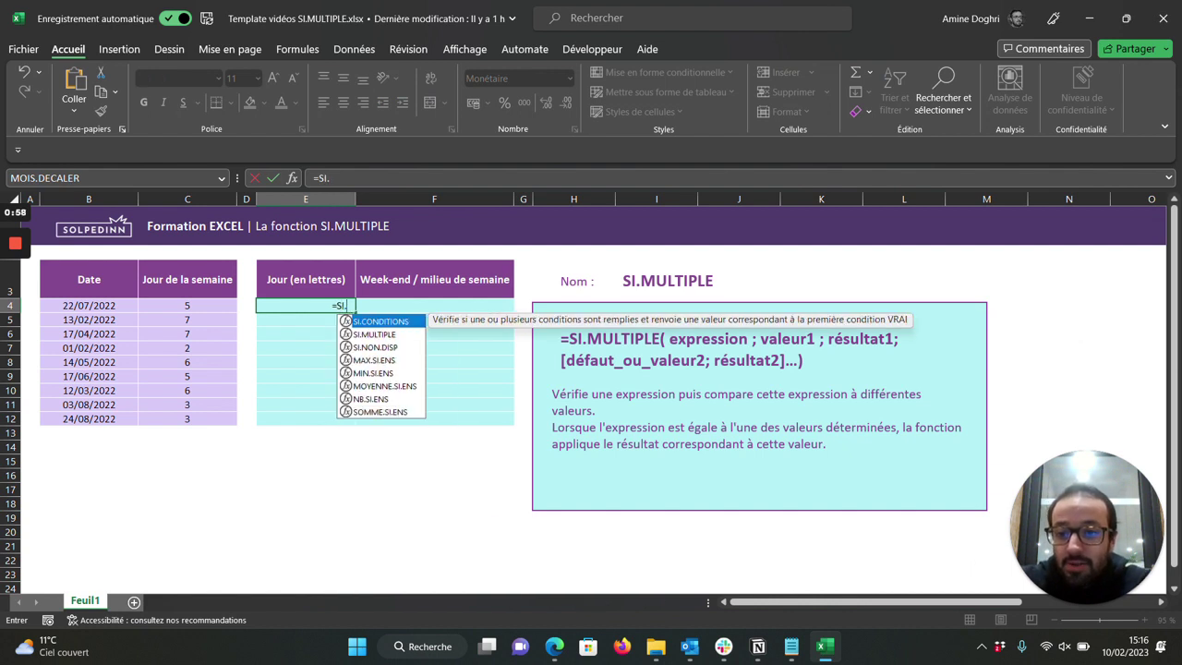
double_click(374, 334)
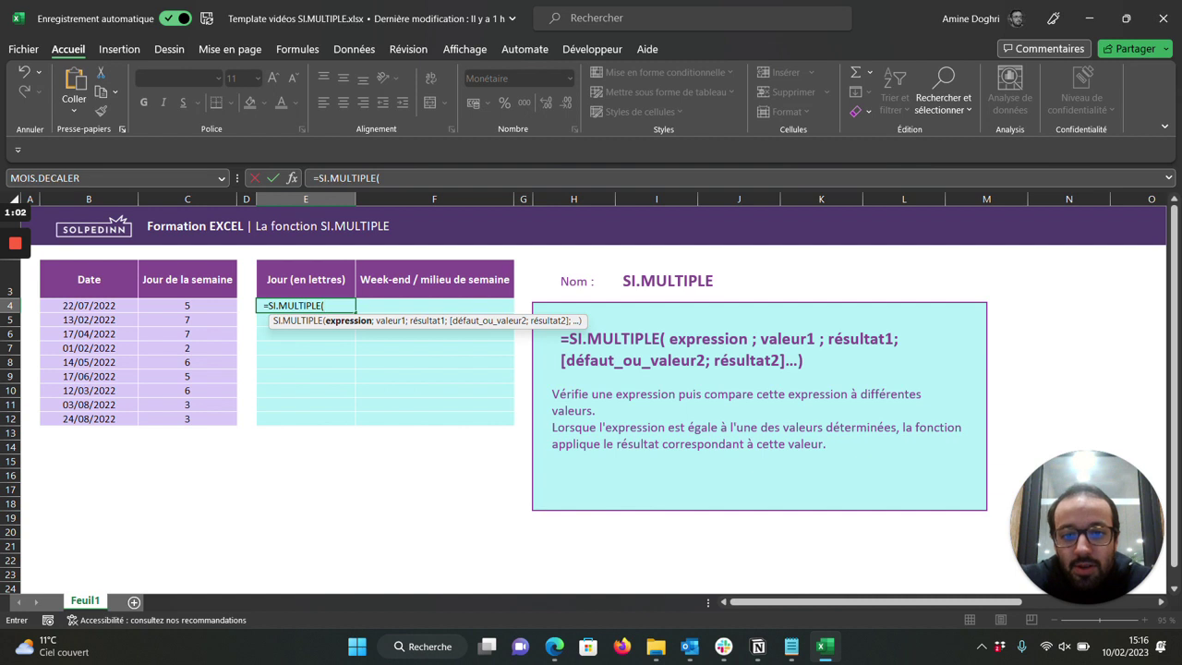
click(187, 304)
text(;)
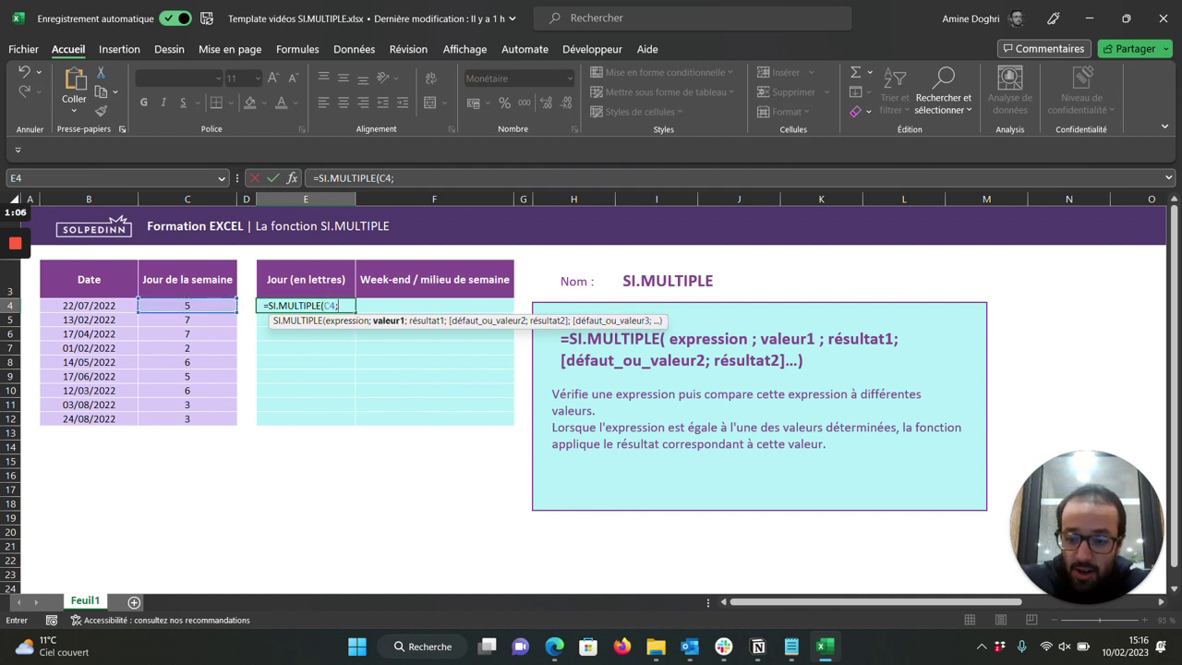
text(1)
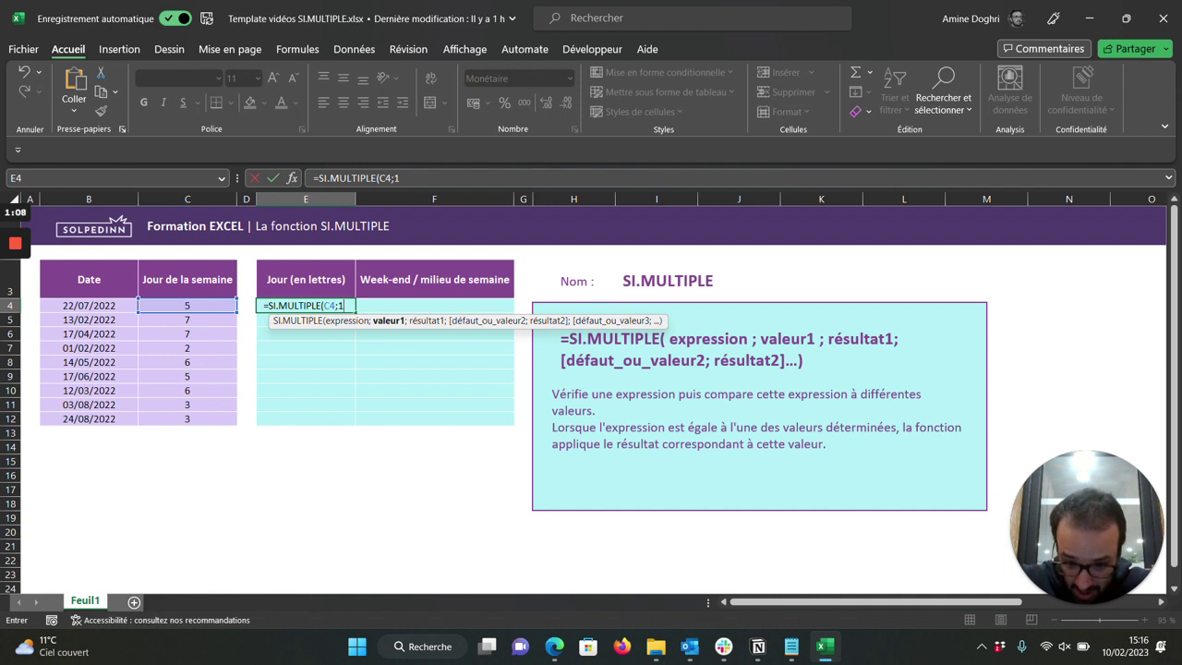
text(;"Lundi";2)
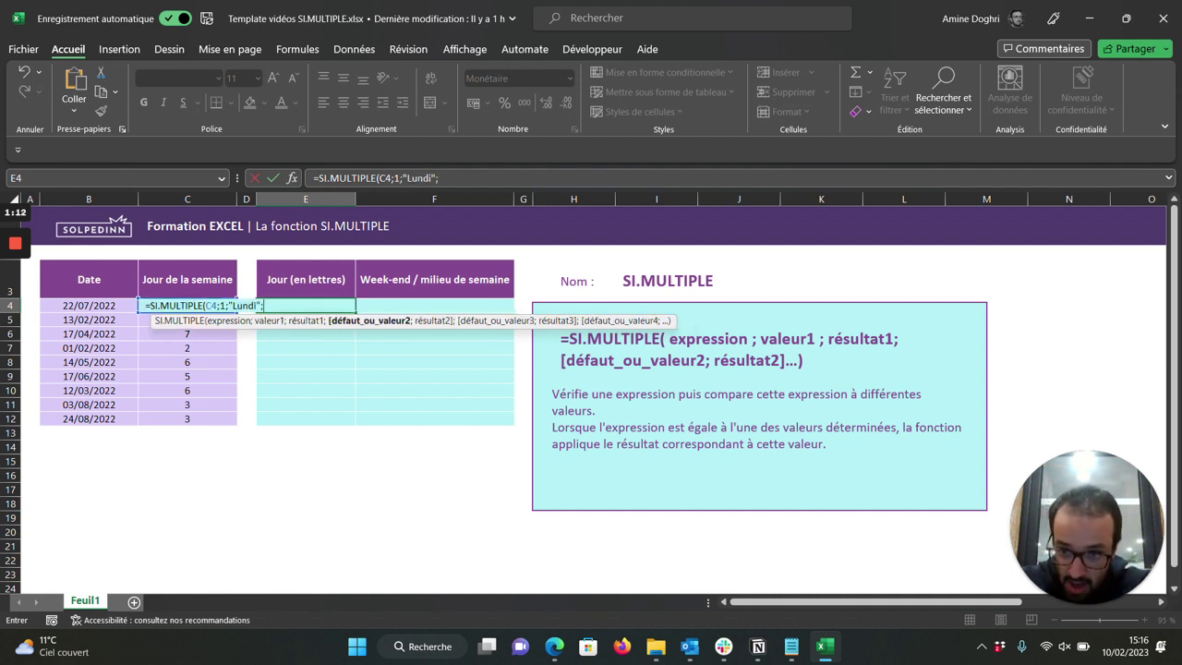
text(;")
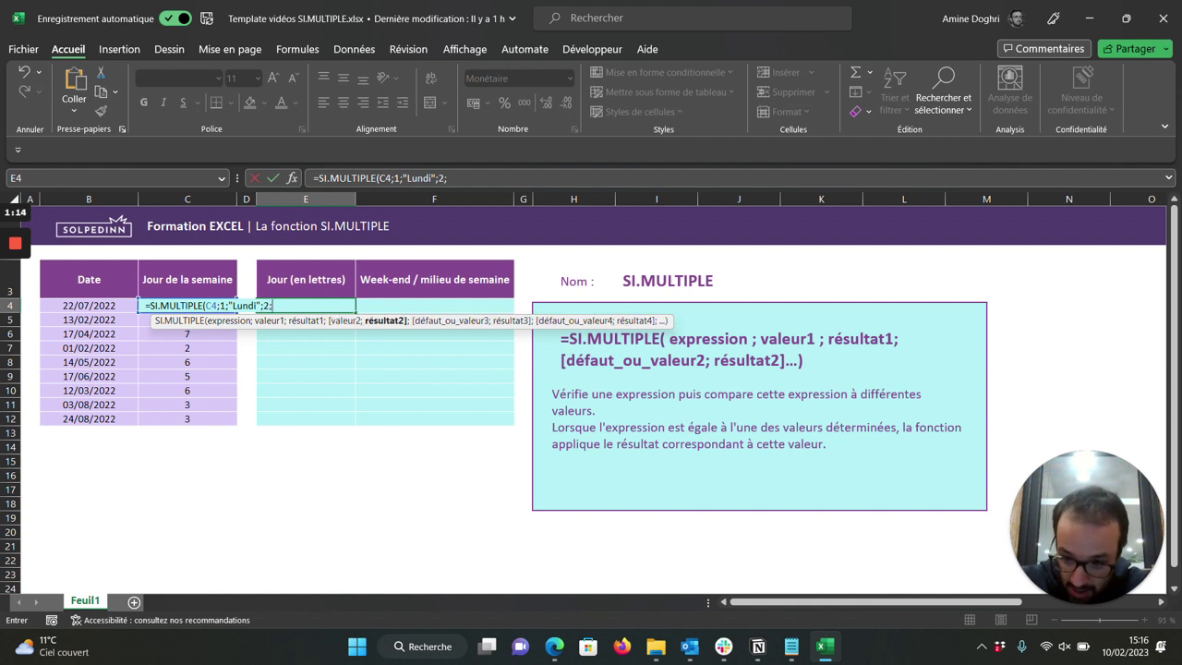
text(Mardi)
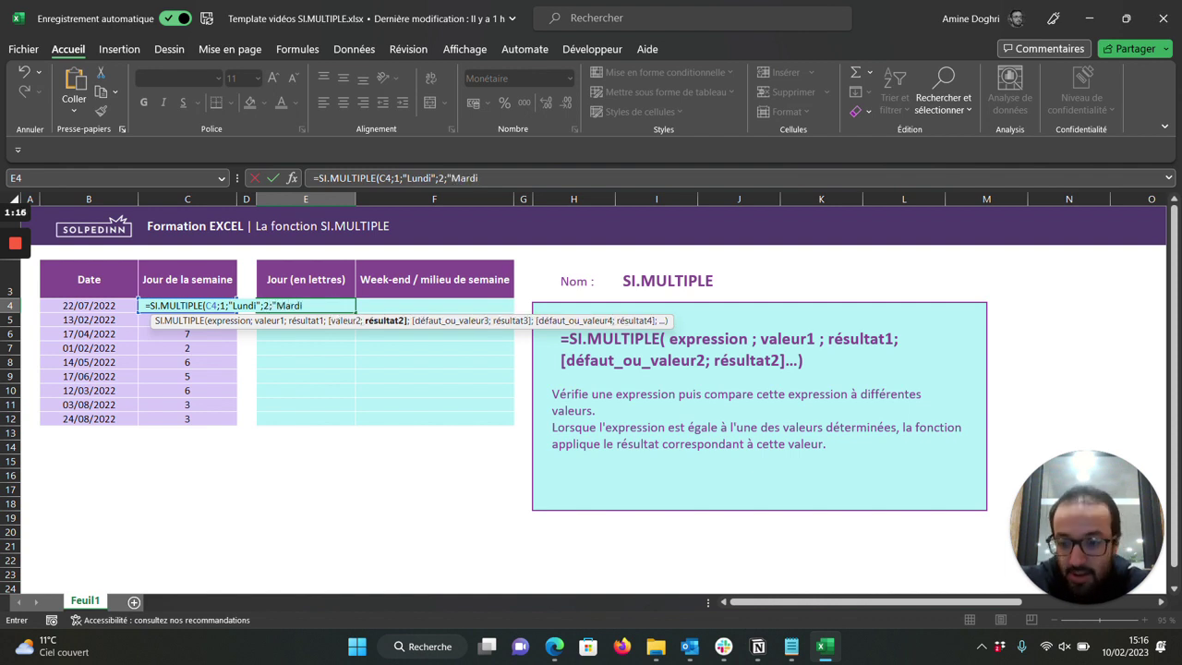
text(";)
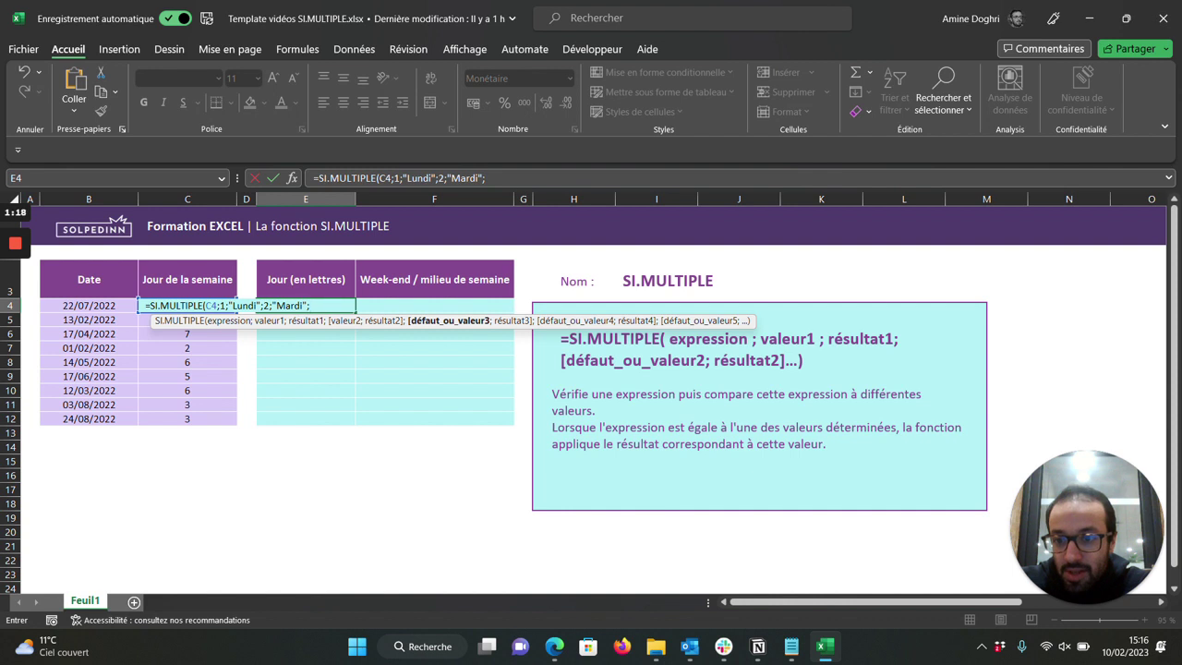
text(3;"Merc)
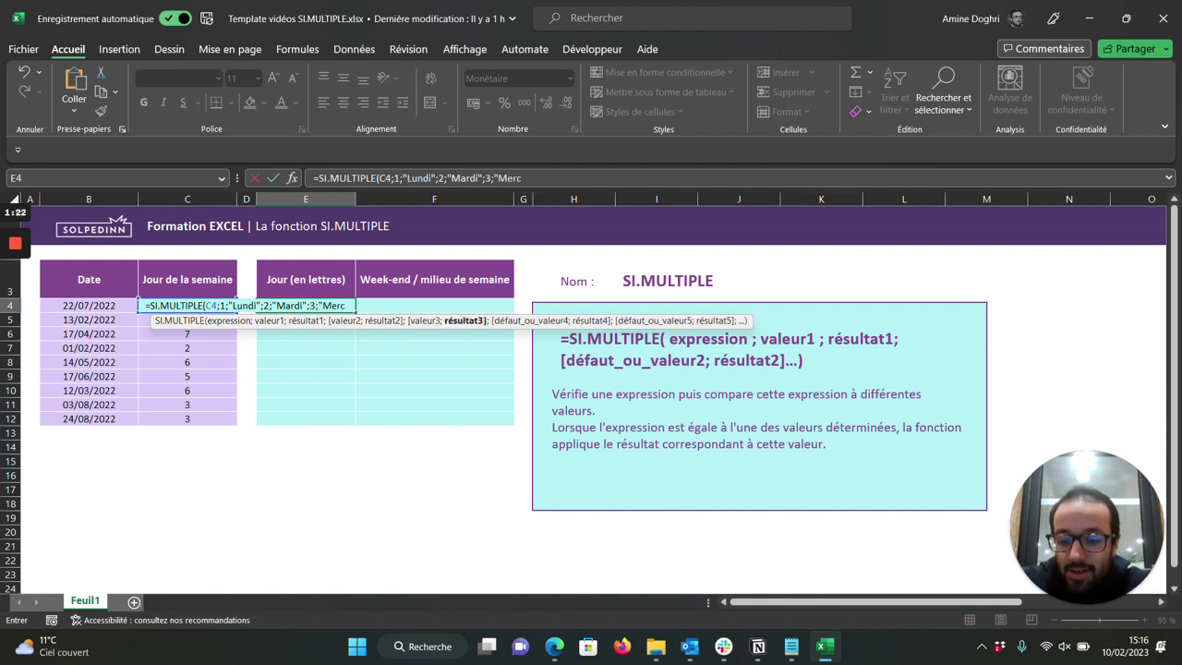
text(redi";4)
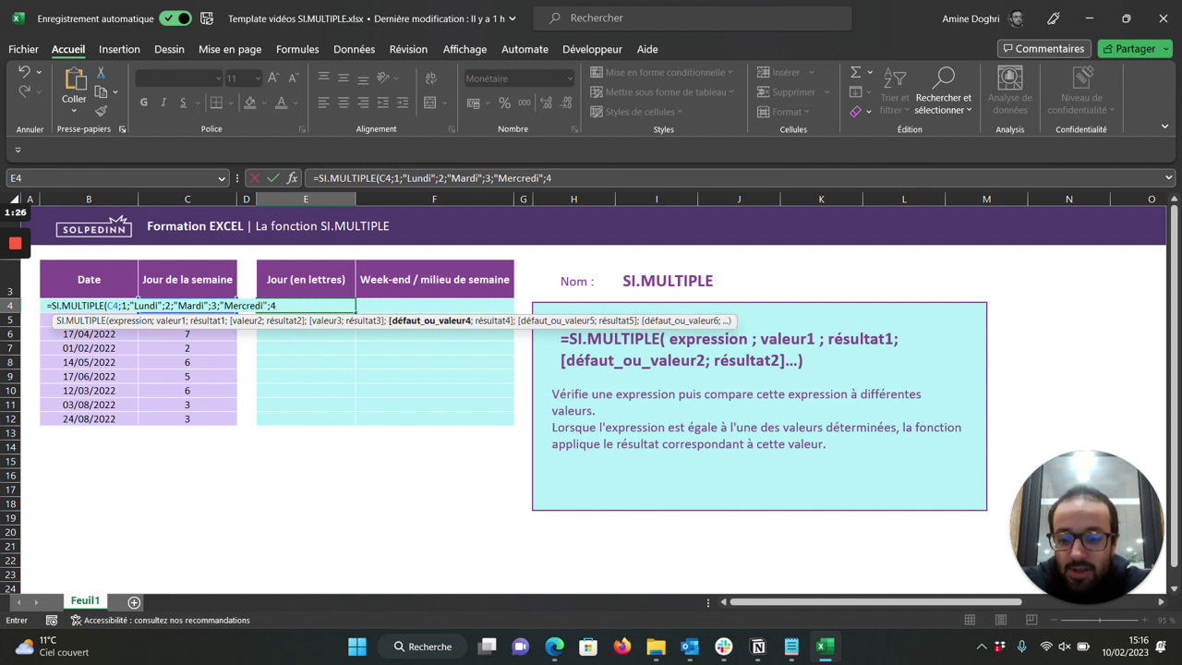
text(;")
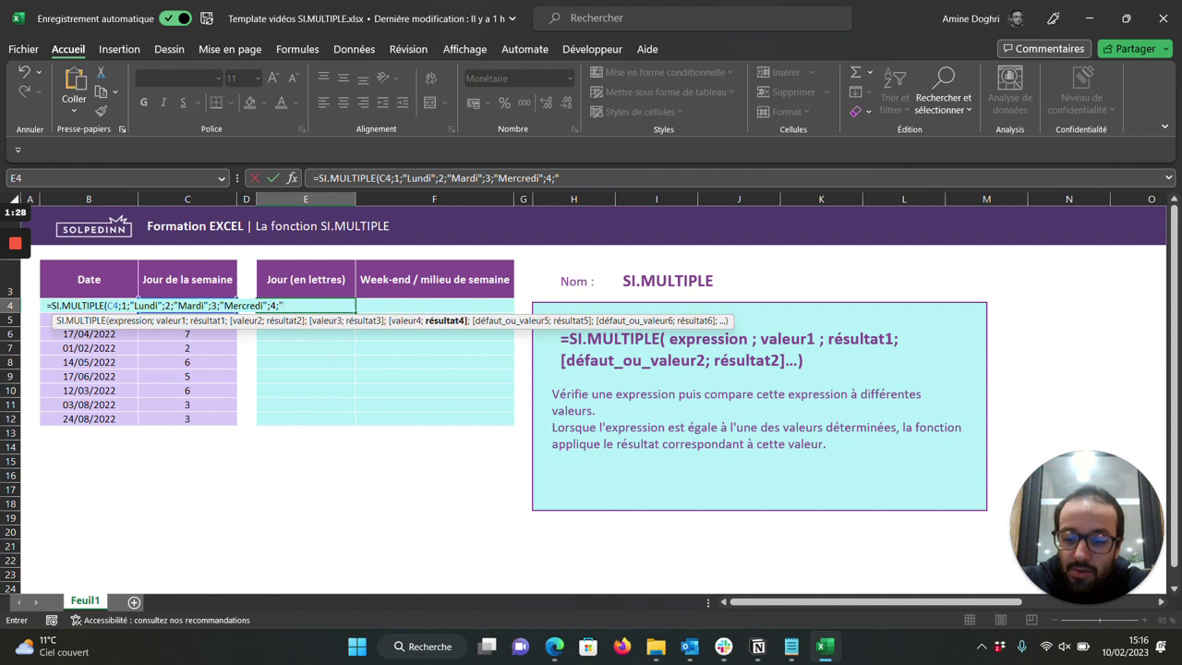
text(Jeudi)
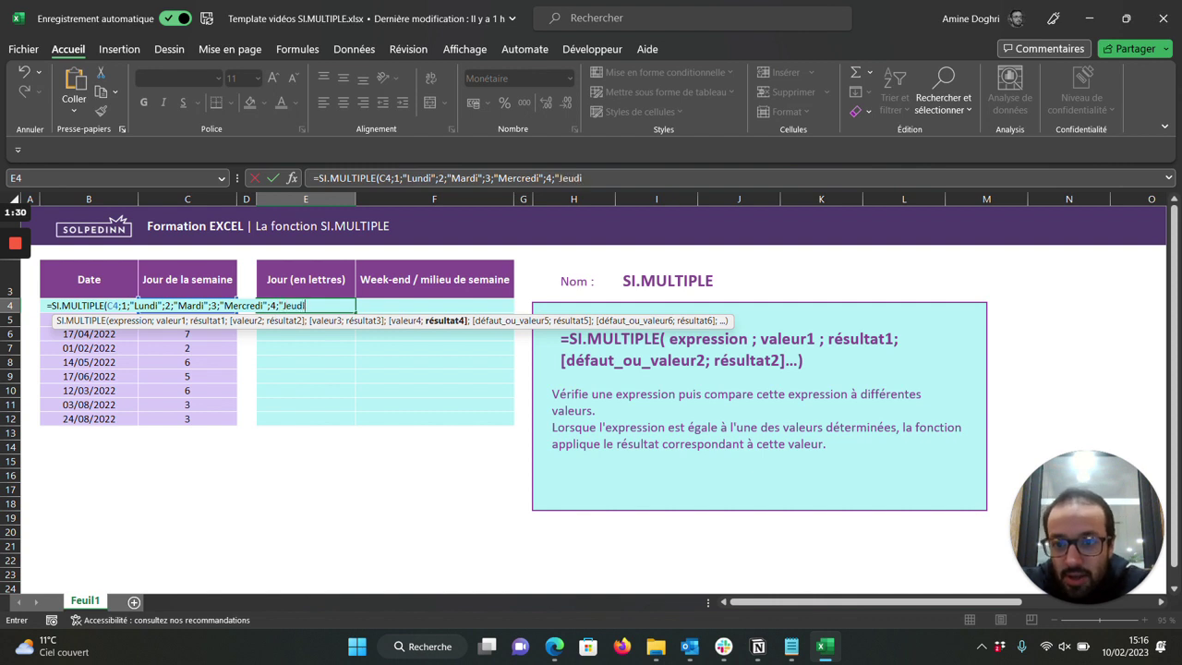
text(";5;"Ve)
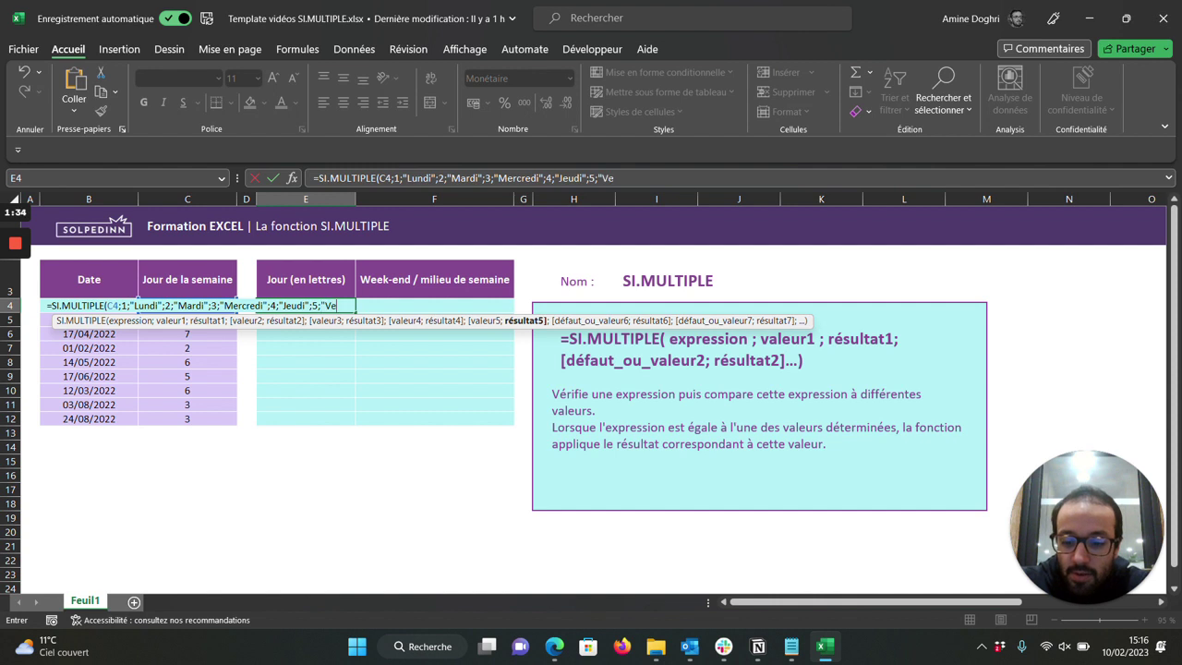
text(ndredi)
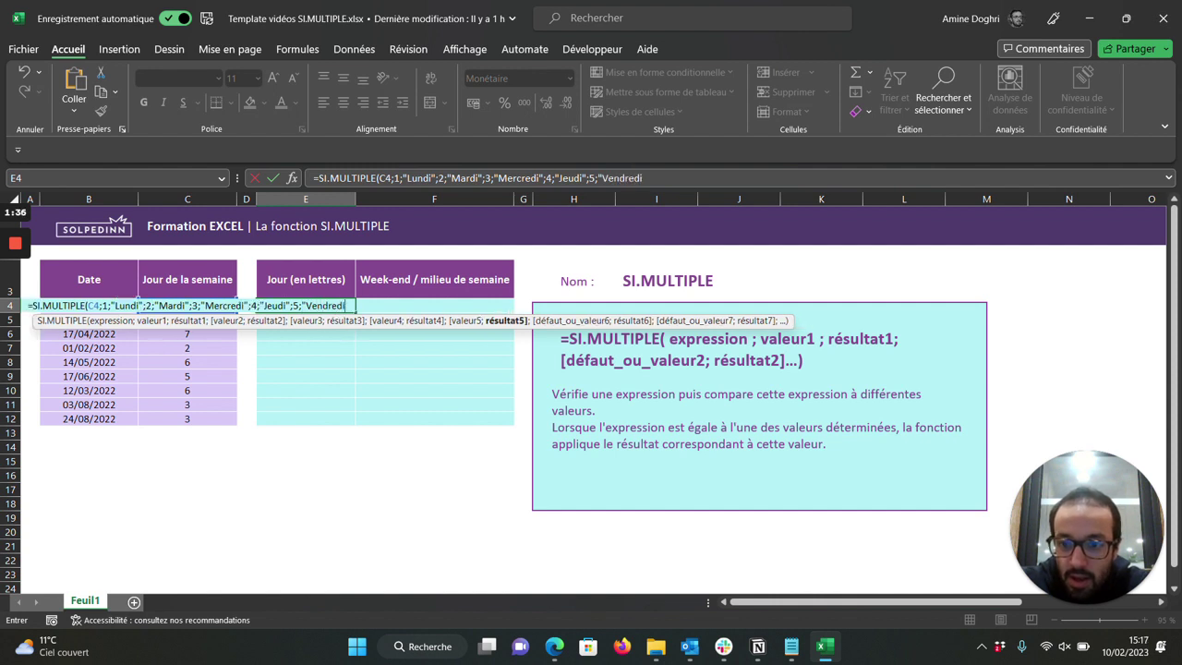
text(";)
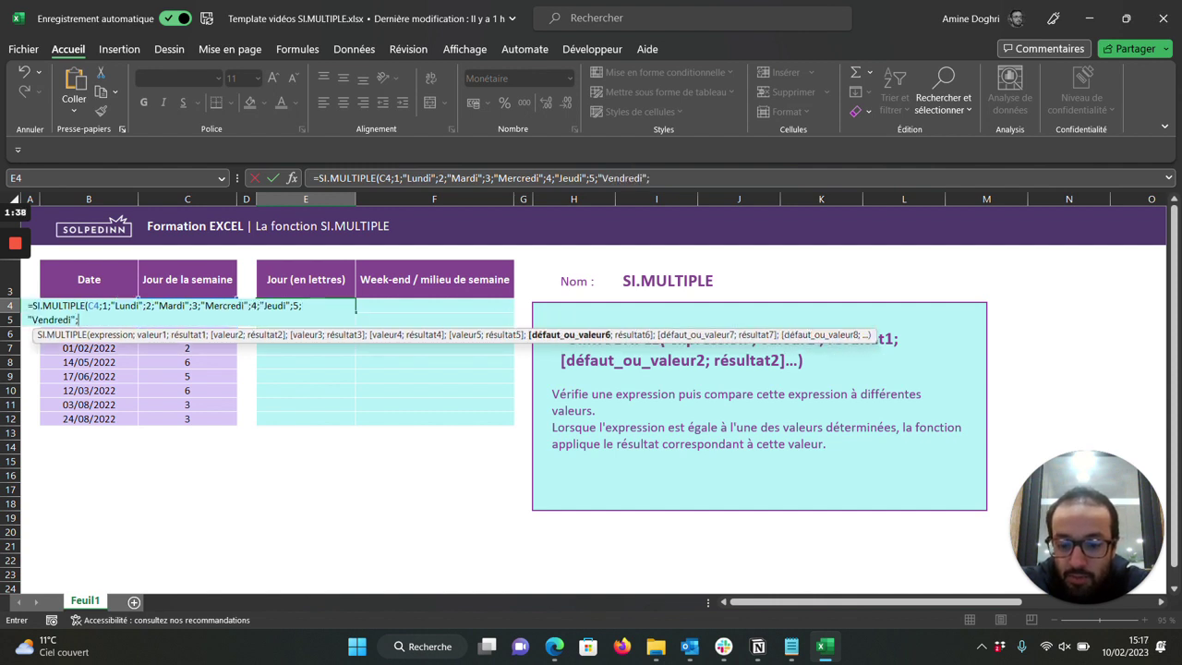
text(6)
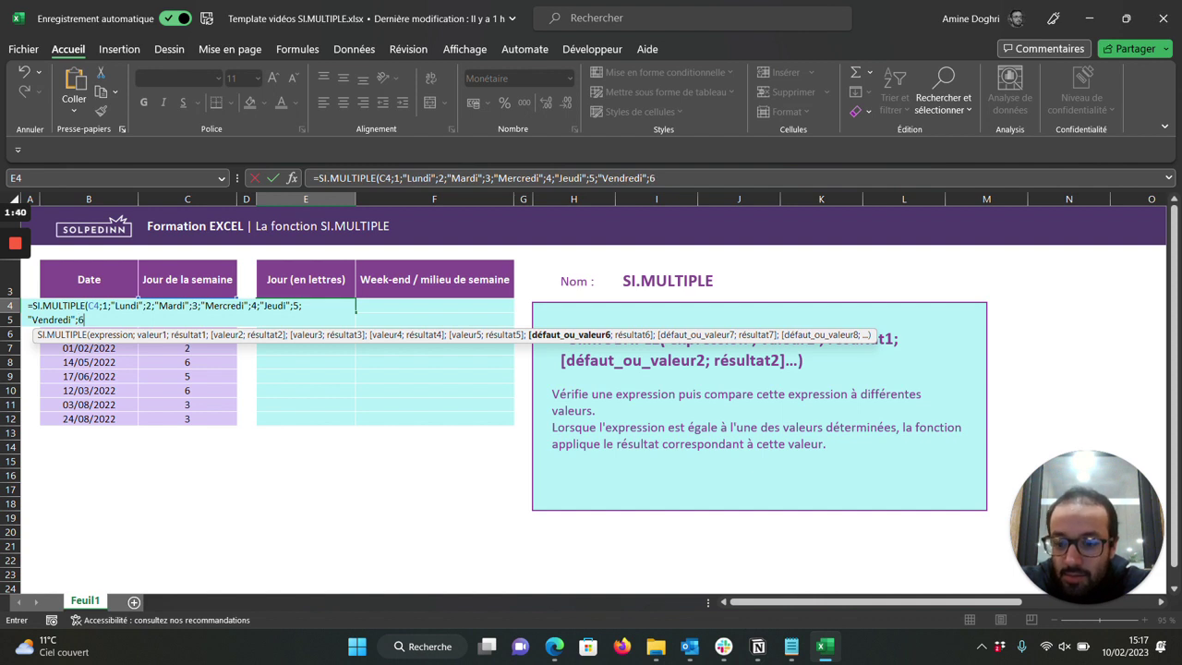
text(;"Samedi)
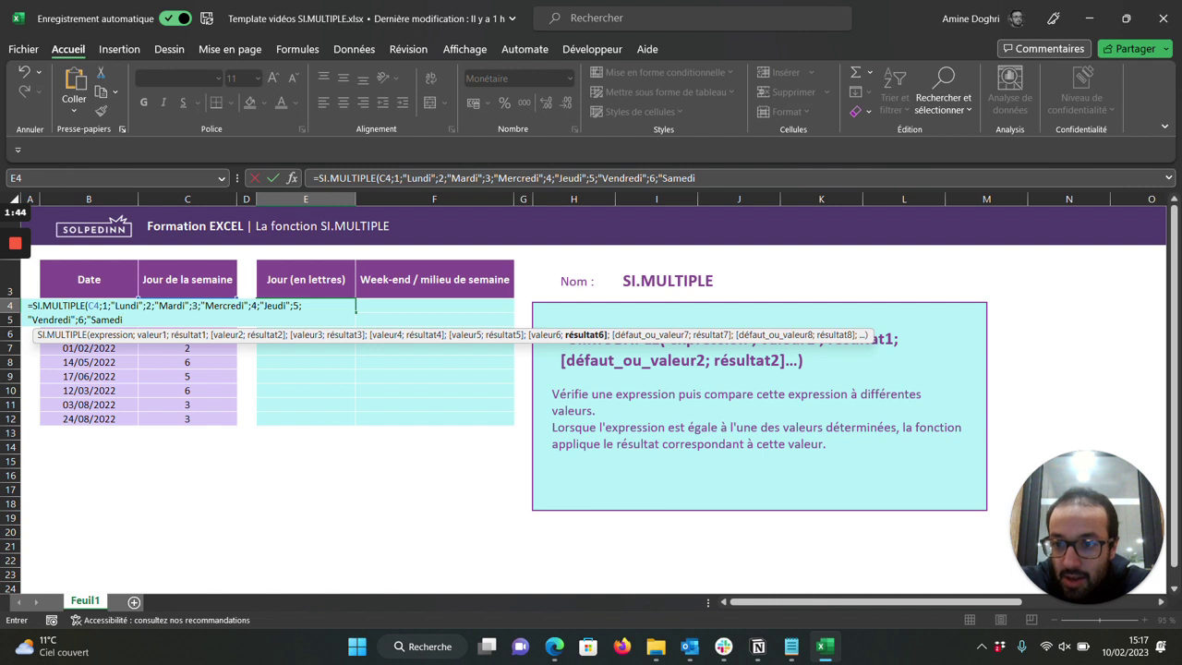
text(";)
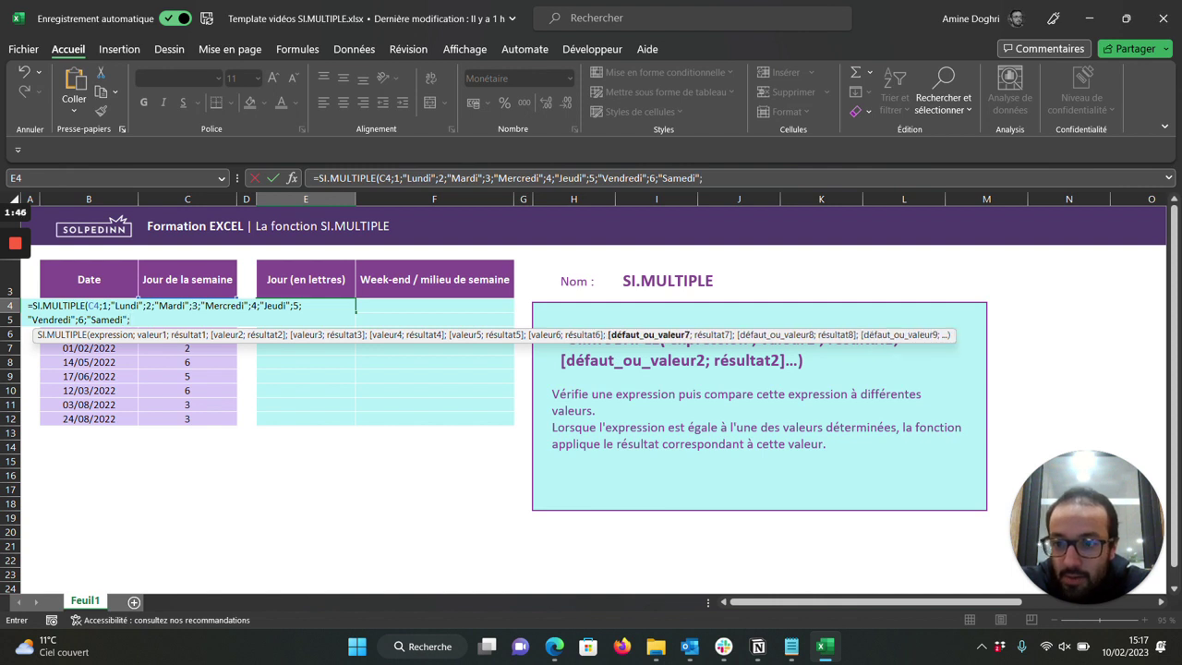
text(Dim)
key(BackSpace)
key(BackSpace)
key(BackSpace)
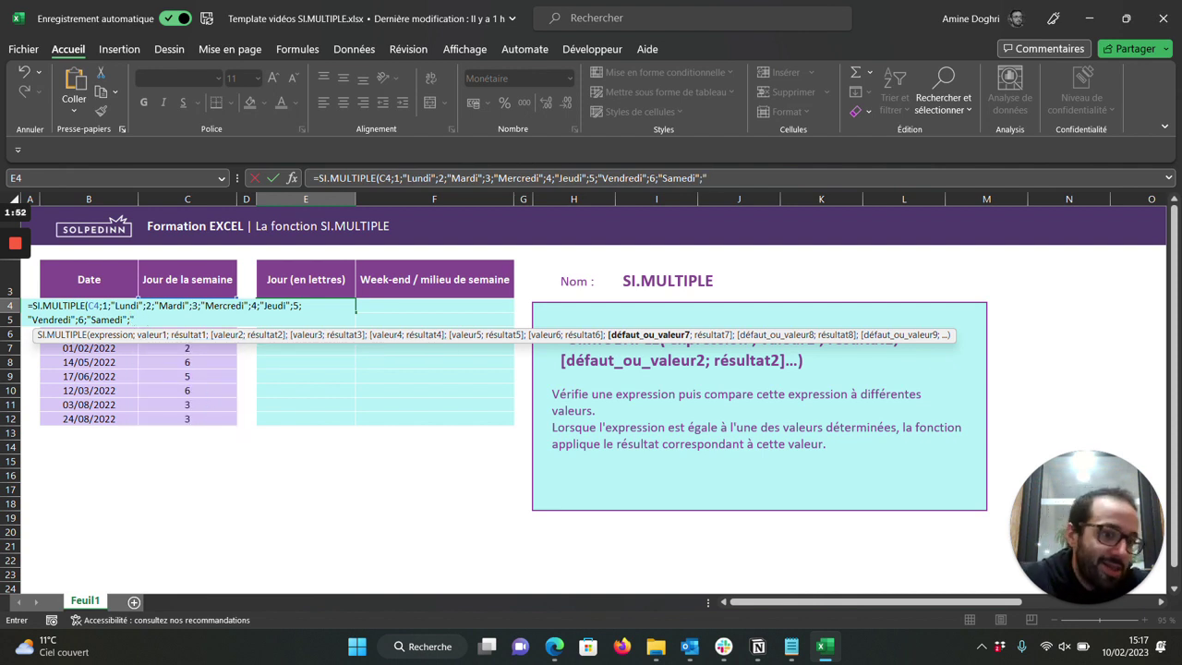
text(Dimanche)
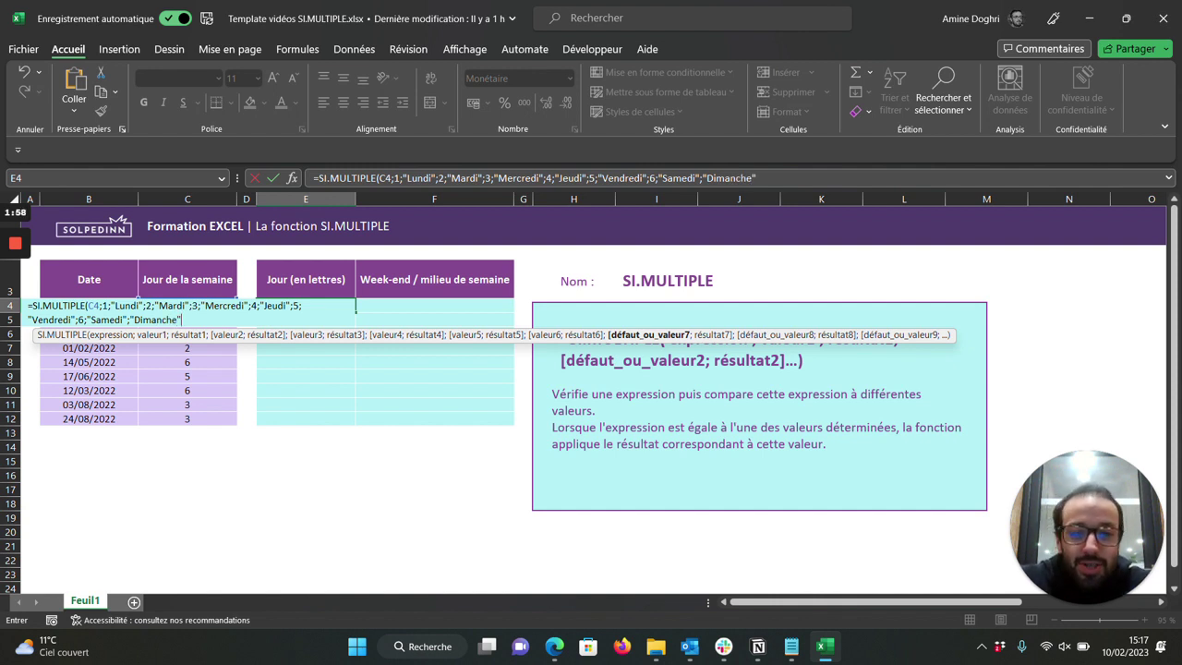
text())
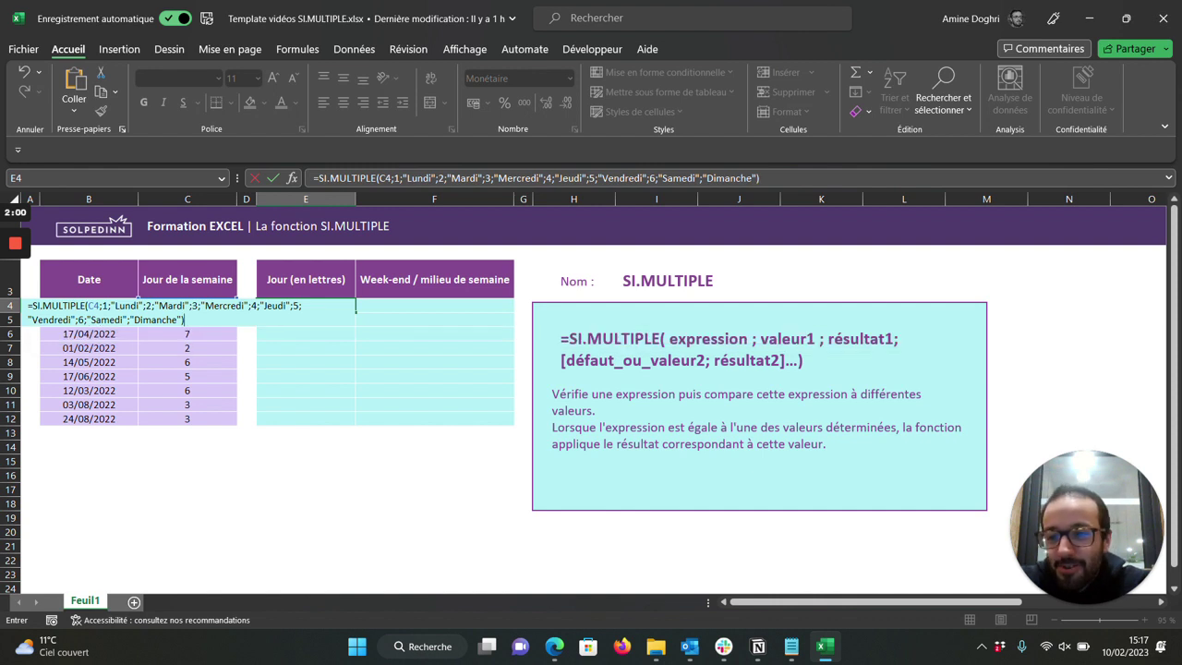
key(Return)
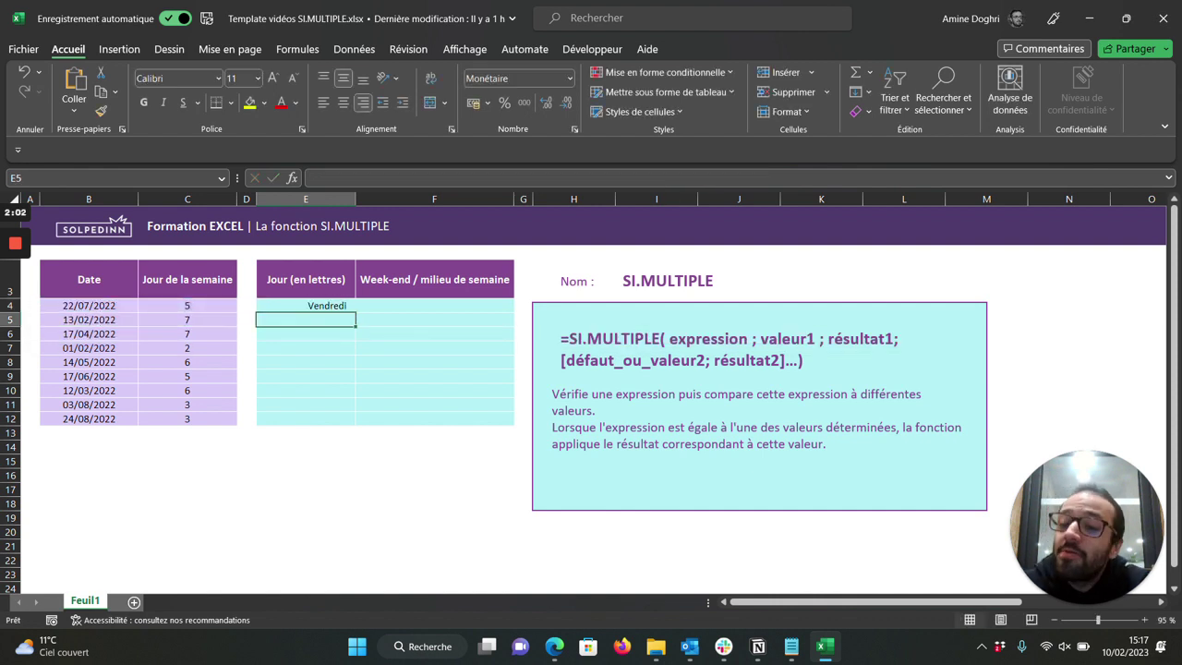
Fill the E4 day-name formula down through E12
click(305, 305)
double_click(355, 312)
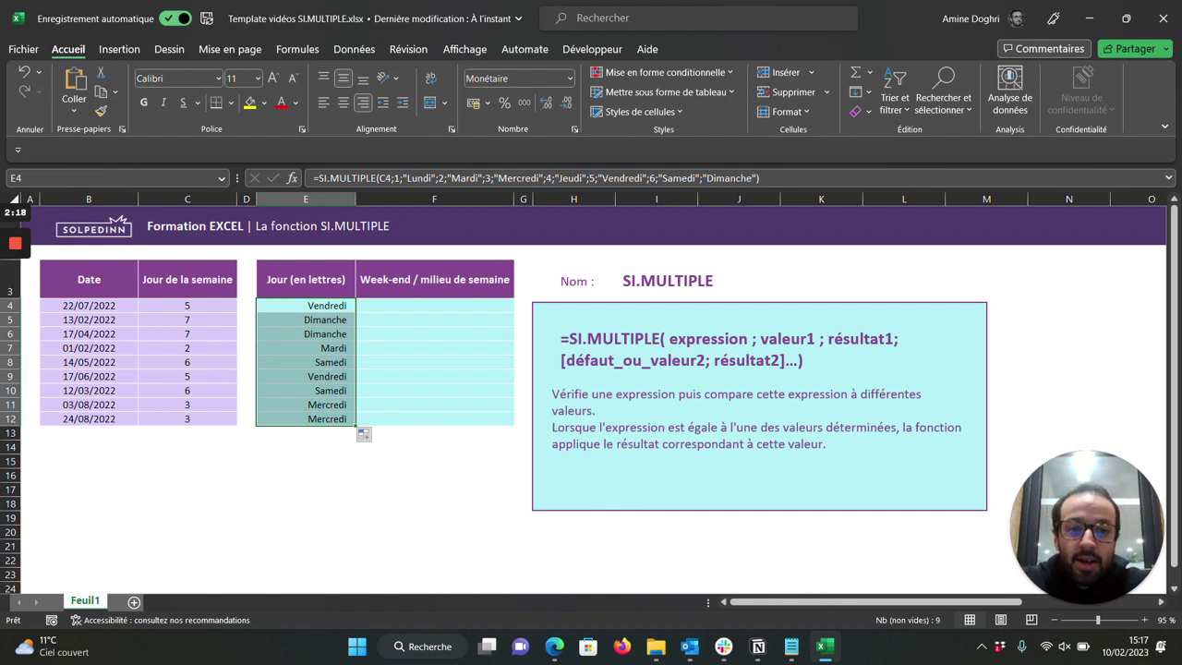
click(434, 305)
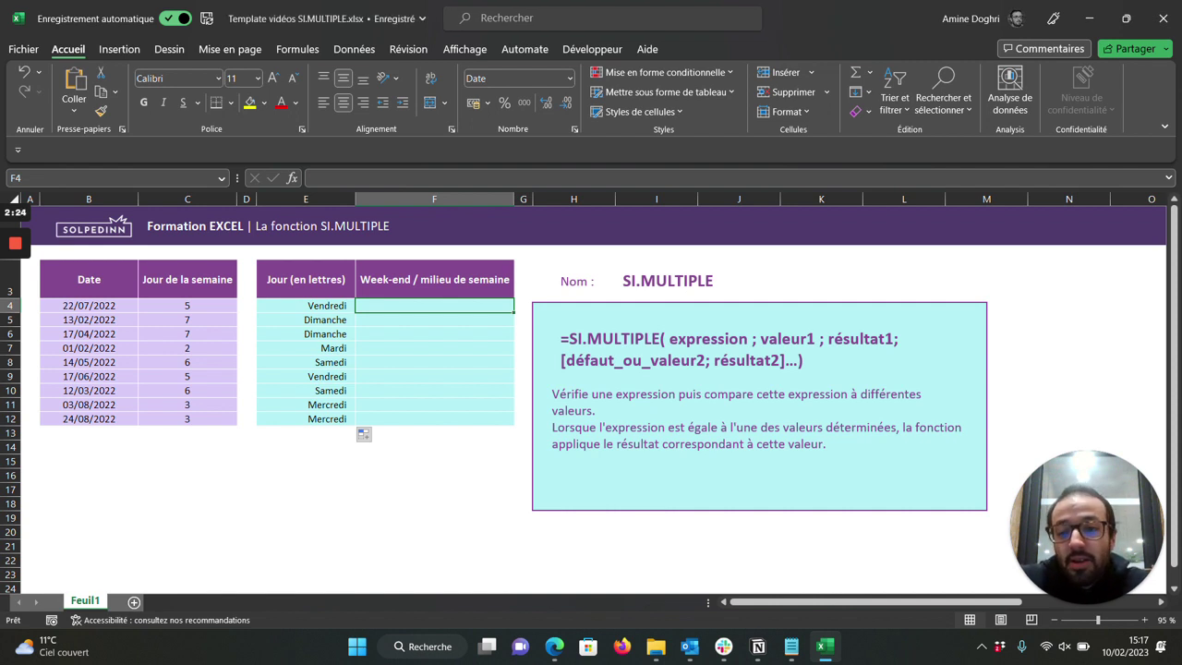
Enter =SI.MULTIPLE(C4;6;"Week-end";7;"Week-end";"Milieu de semaine") in F4
text(=)
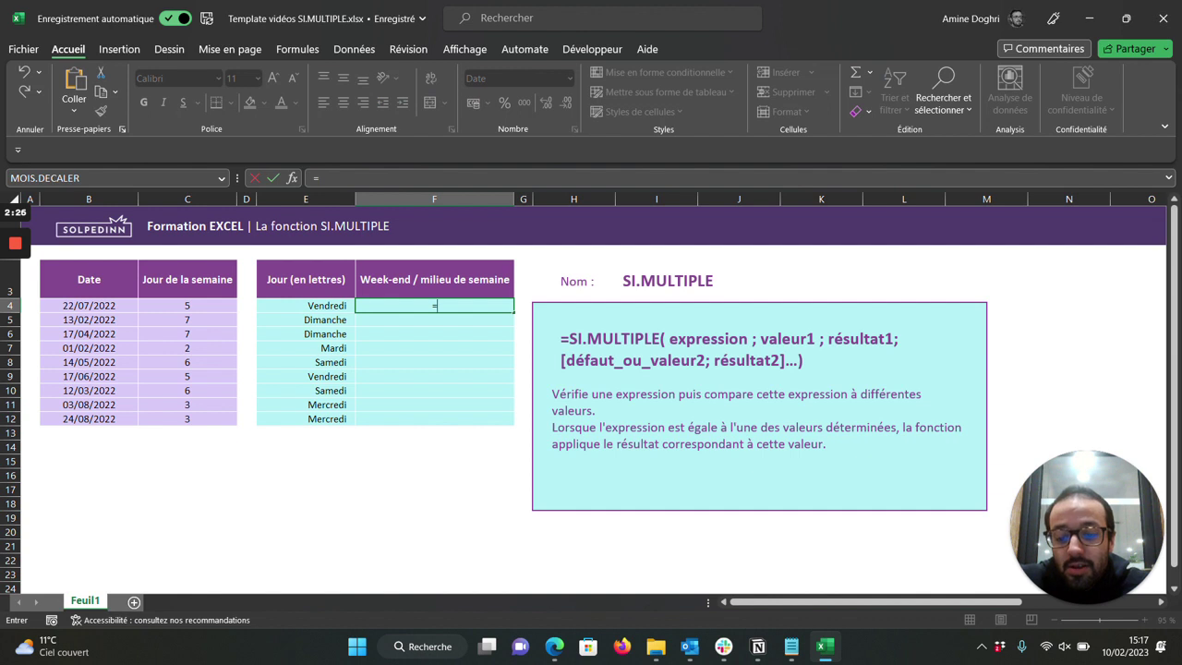
text(SI.)
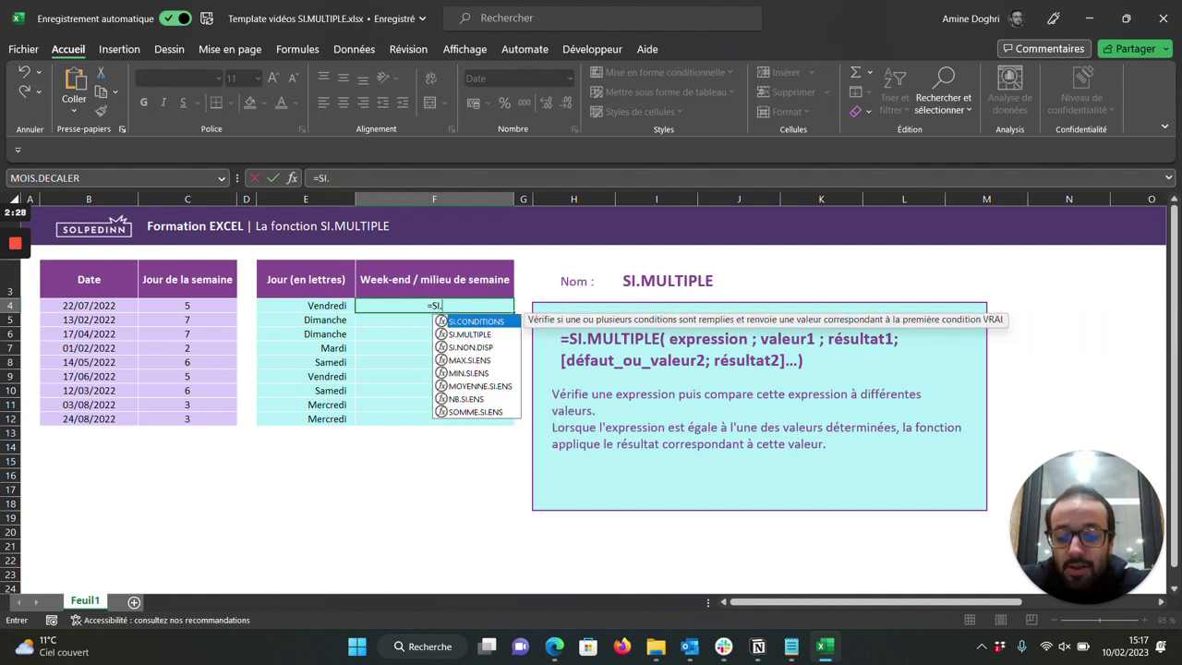
text(MULTIPLE()
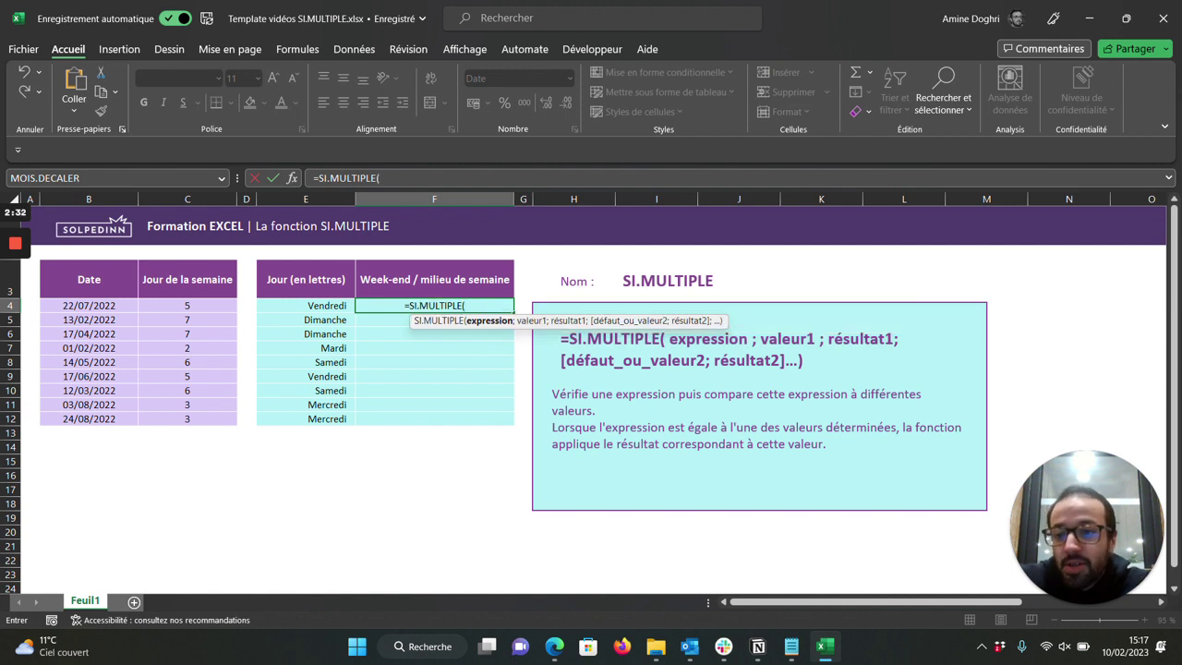
click(188, 305)
text(;)
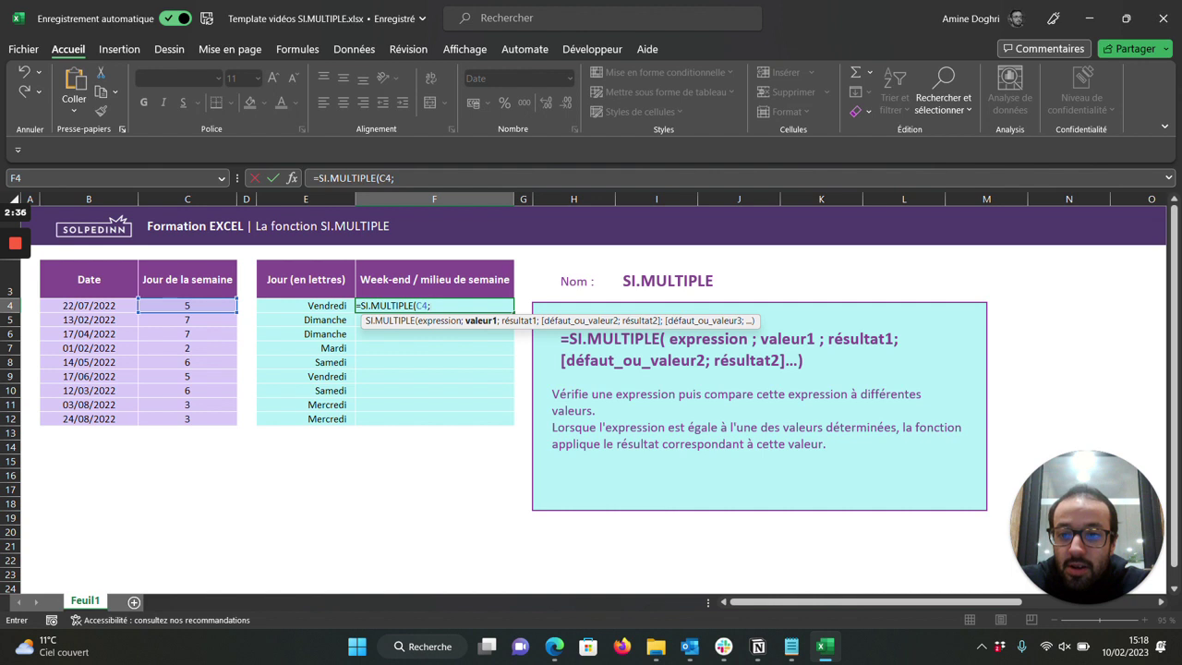
text(6)
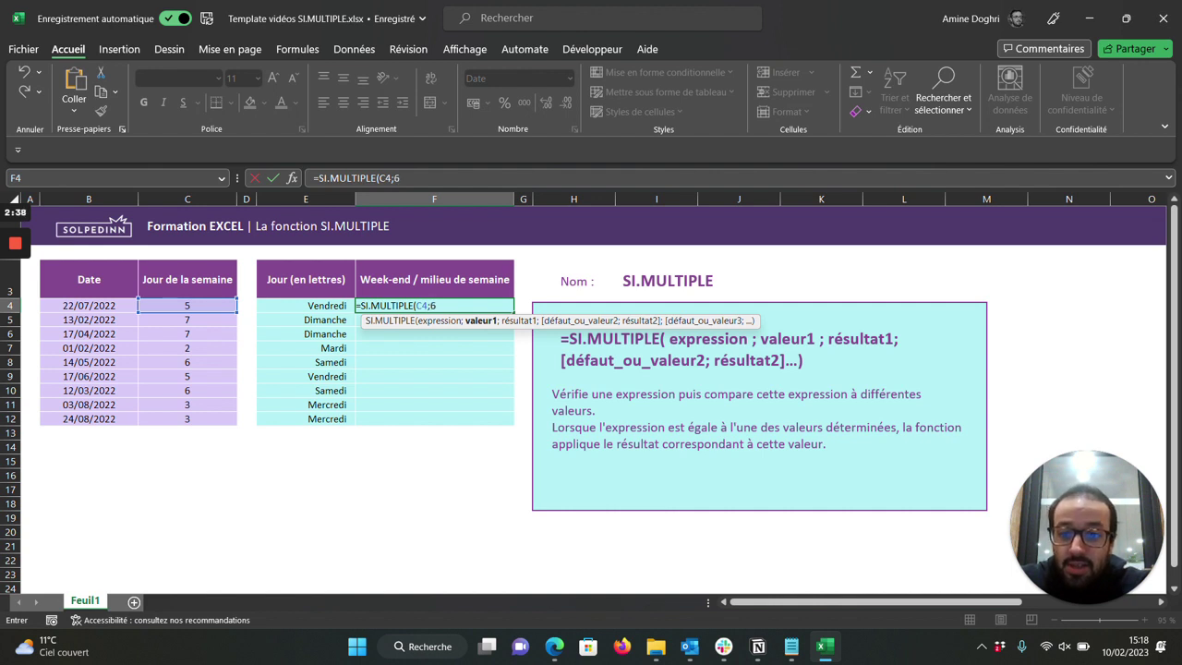
text(;")
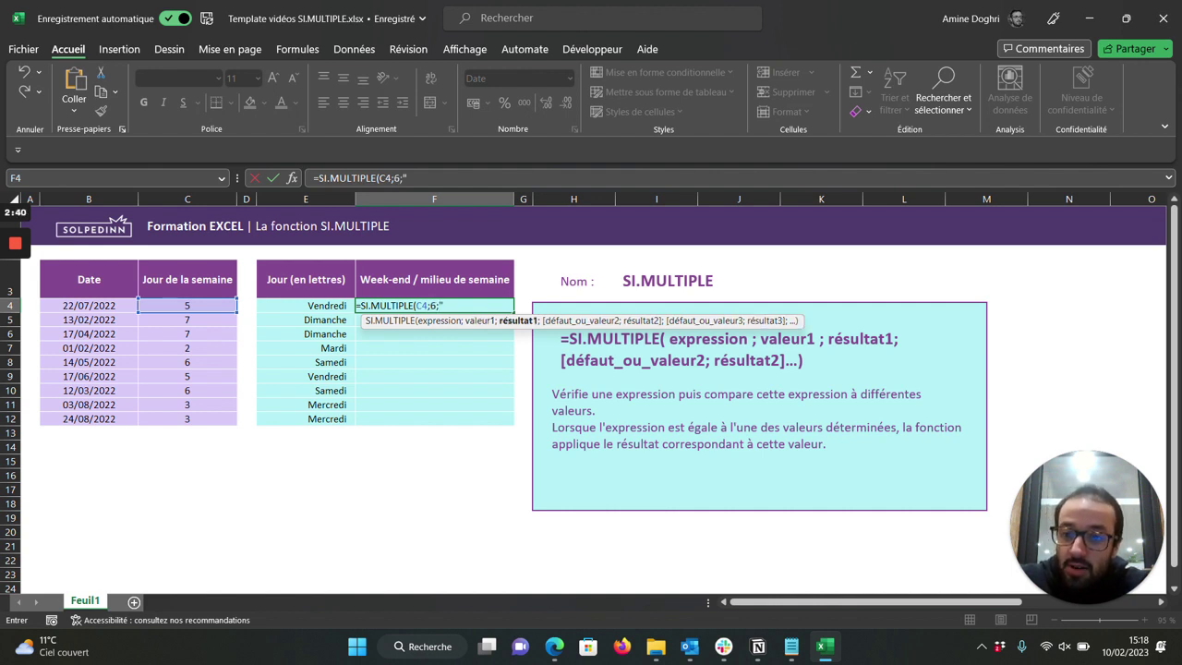
text(Week)
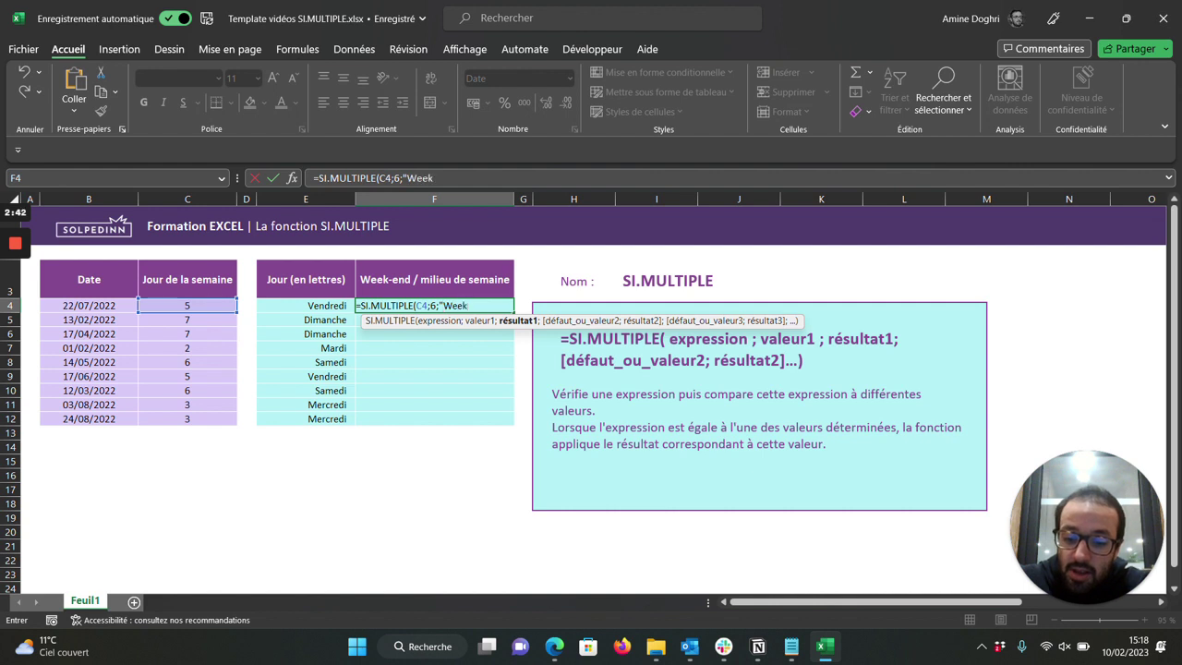
text(-end";)
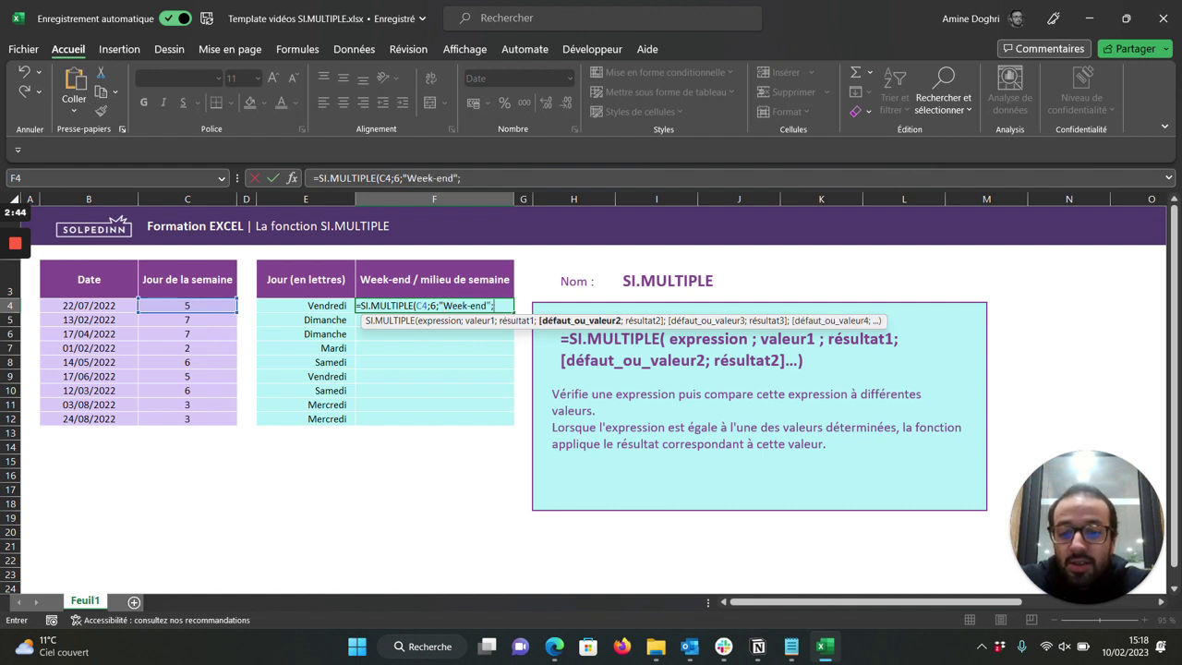
text(7;")
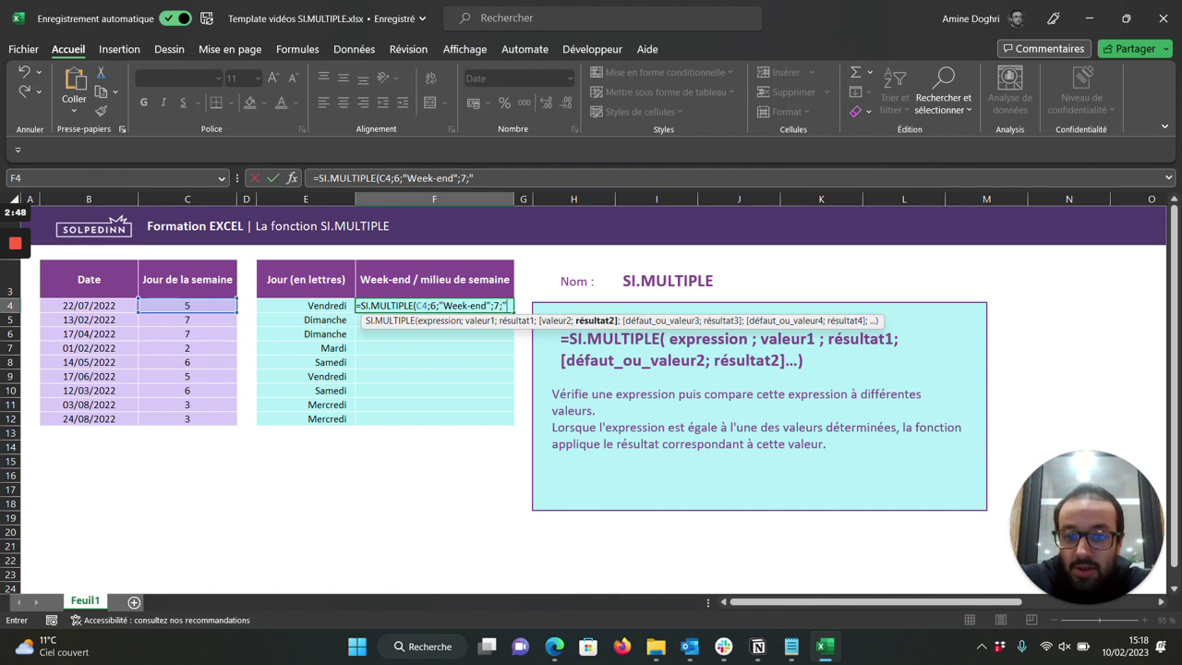
text(Week-end";")
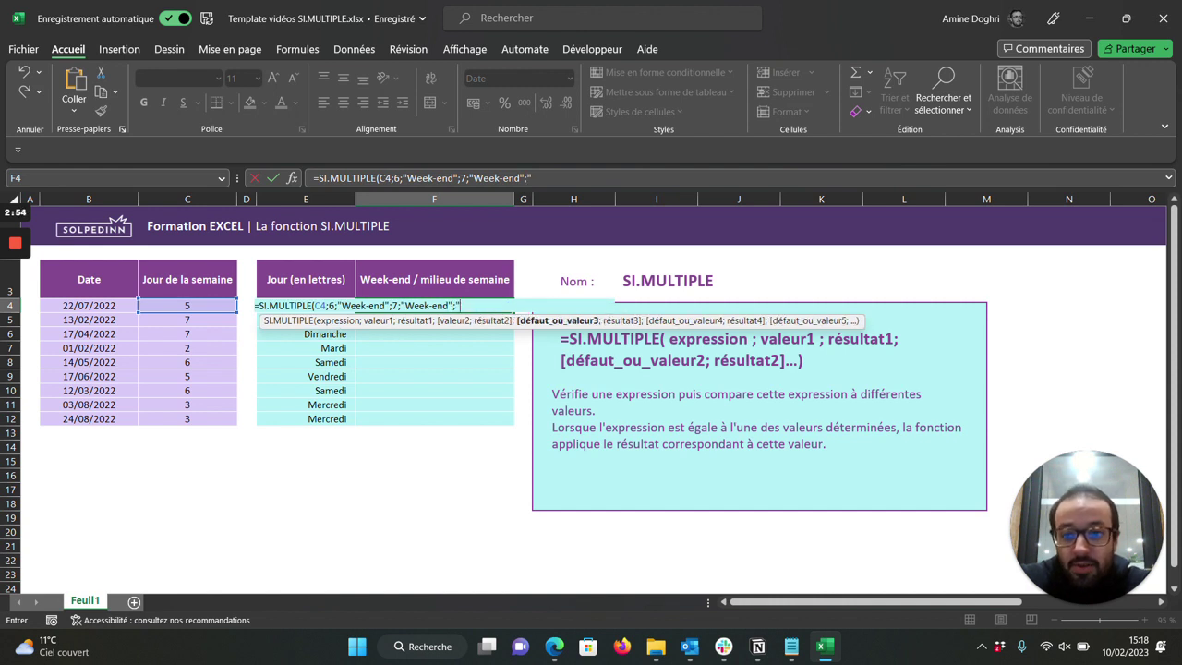
text(Milieu de semaine")
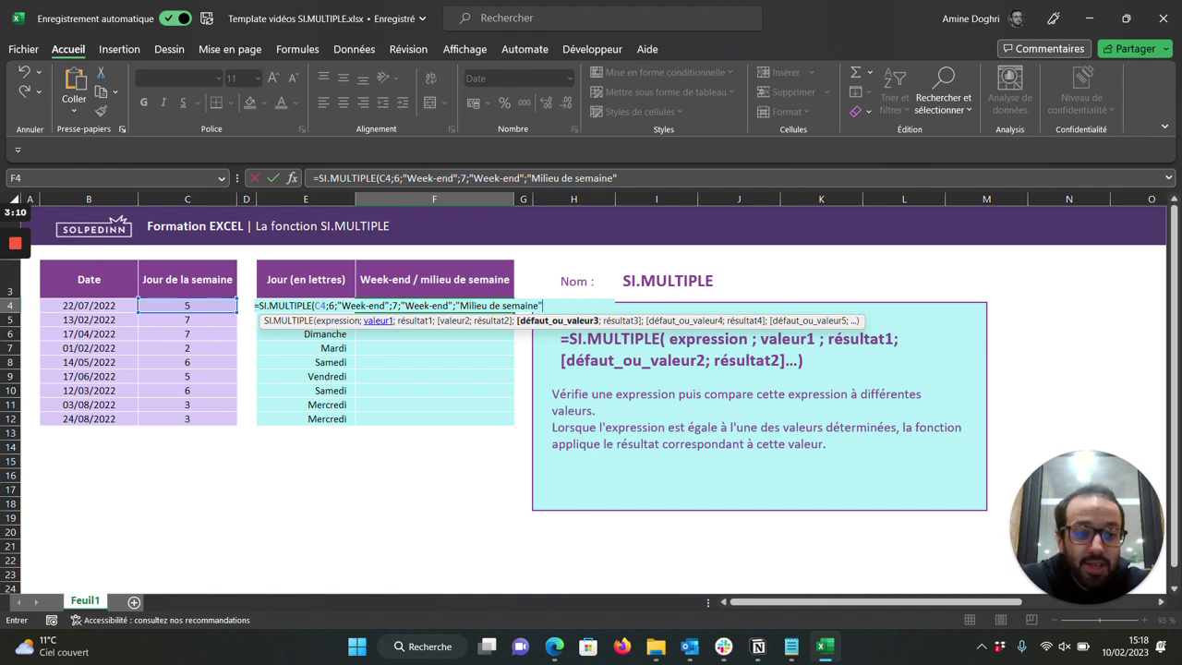
text())
key(Return)
Copy the F4 formula down to F12 and verify F8 and F10 reference their rows
click(434, 306)
drag(513, 312, 514, 420)
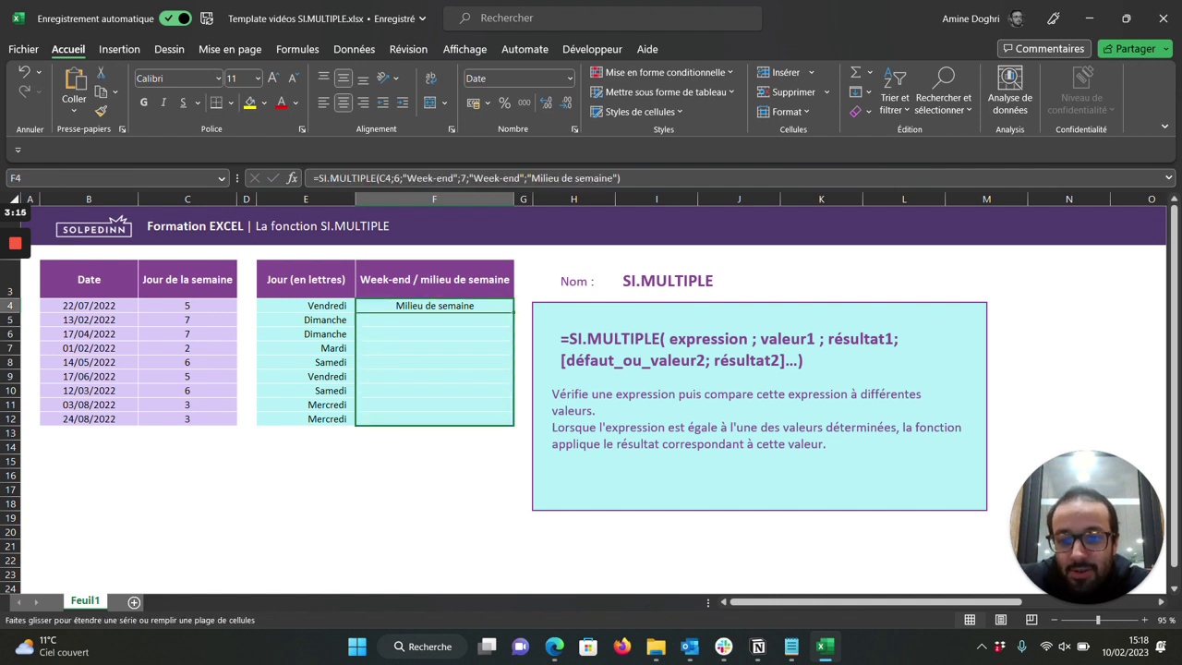
click(434, 362)
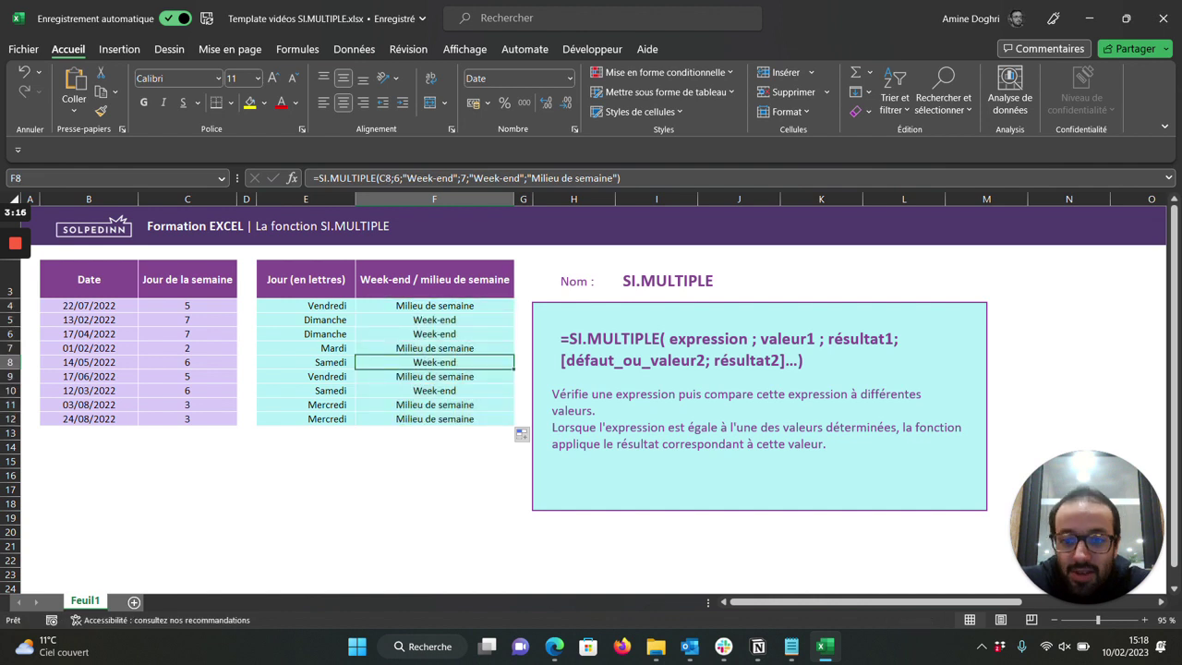
click(434, 391)
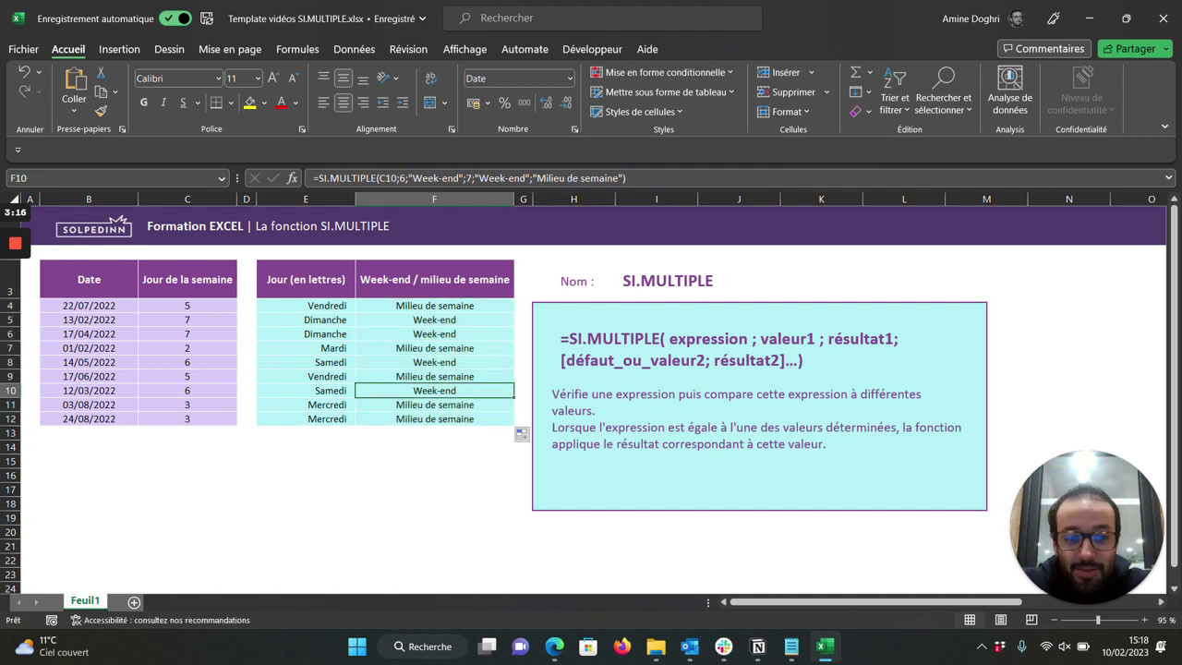